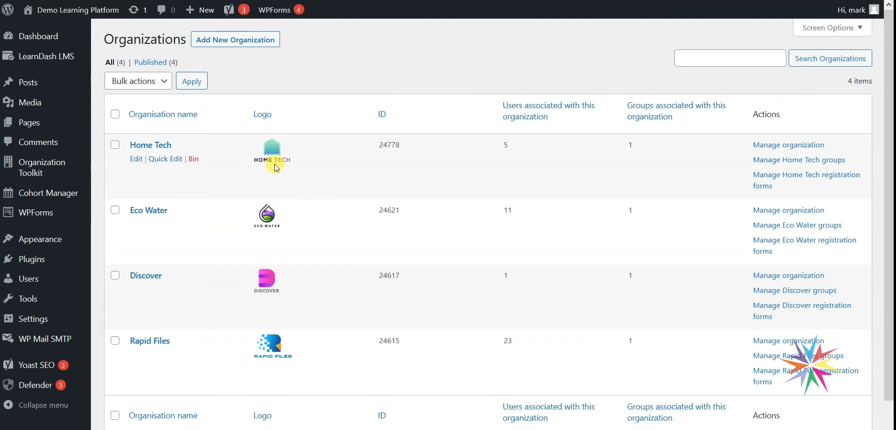
- Download the user import template from the Organization Toolkit's Import Users page and open the CSV file in OpenOffice
{"action": "mouse_move", "coordinate": [76, 172]}
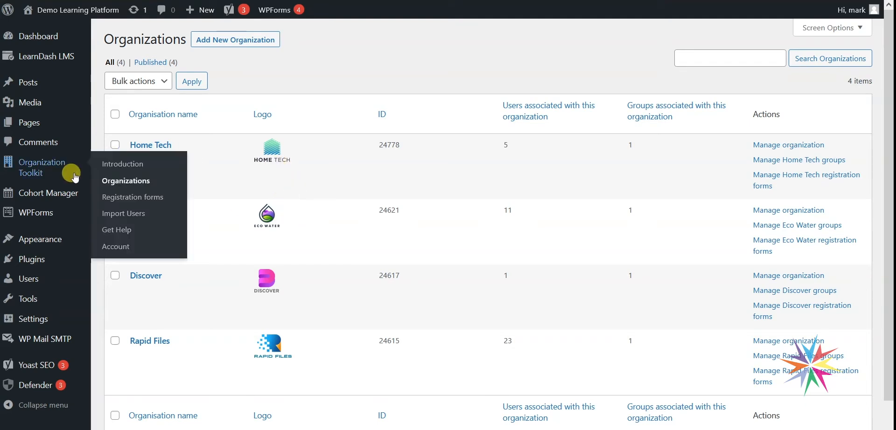
{"action": "left_click", "coordinate": [129, 217]}
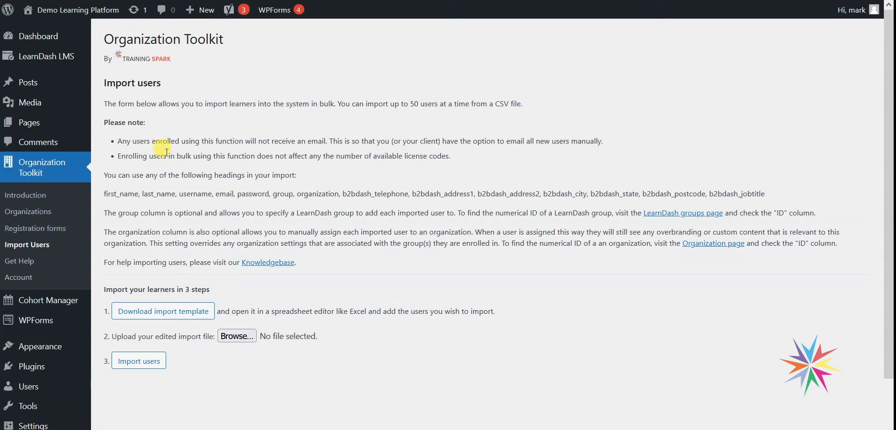
{"action": "scroll", "coordinate": [402, 234], "scroll_direction": "down", "scroll_amount": 3}
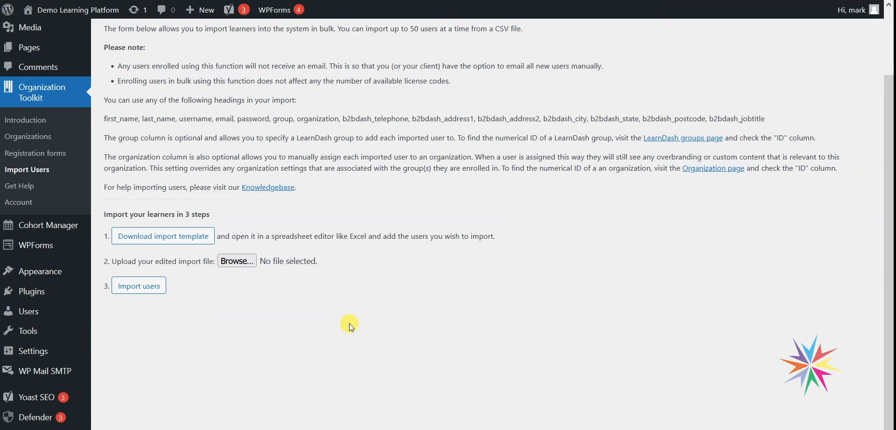
{"action": "left_click", "coordinate": [188, 239]}
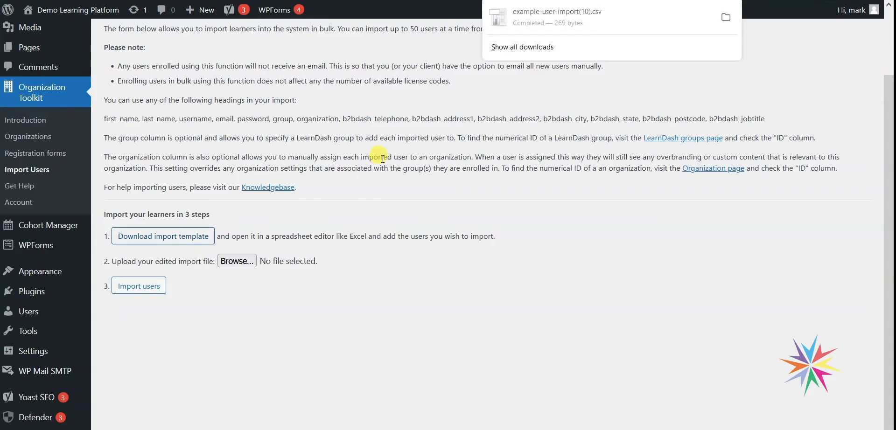
{"action": "left_click", "coordinate": [581, 18]}
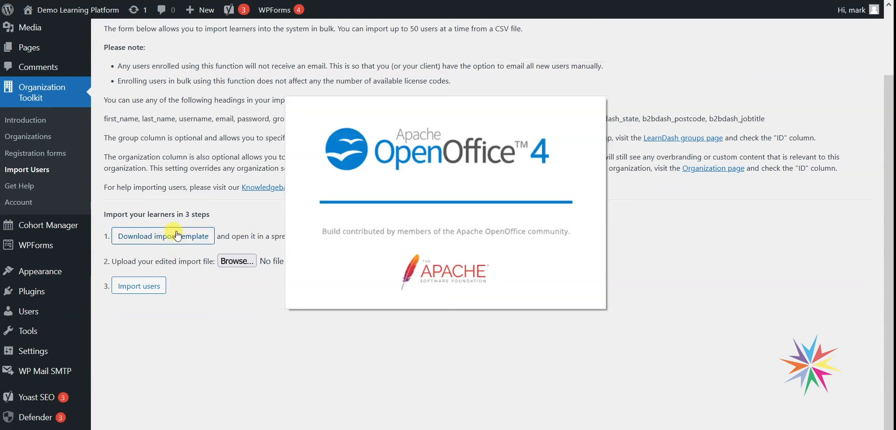
{"action": "left_click", "coordinate": [606, 57]}
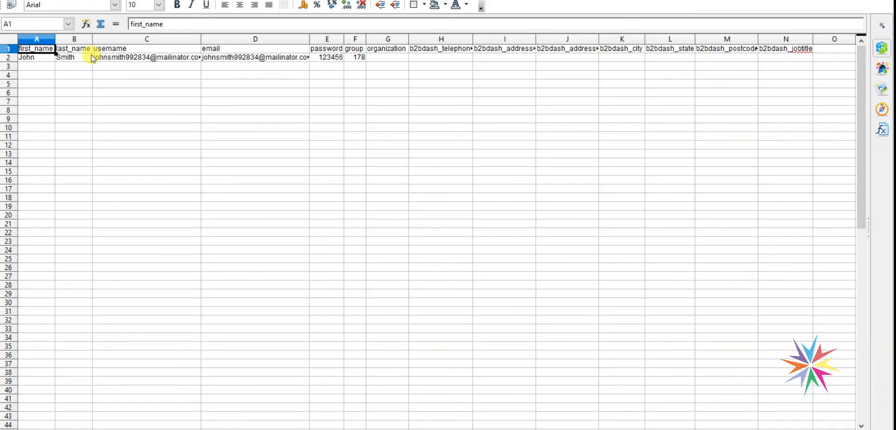
- Review the template's column headings, including username, email, password, group, organization and telephone
{"action": "left_click", "coordinate": [219, 100]}
{"action": "left_click", "coordinate": [326, 82]}
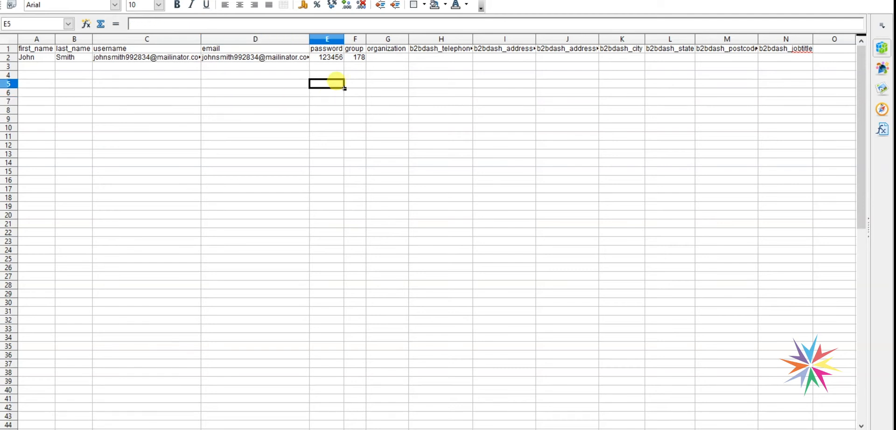
{"action": "left_click", "coordinate": [397, 81]}
{"action": "left_click", "coordinate": [388, 70]}
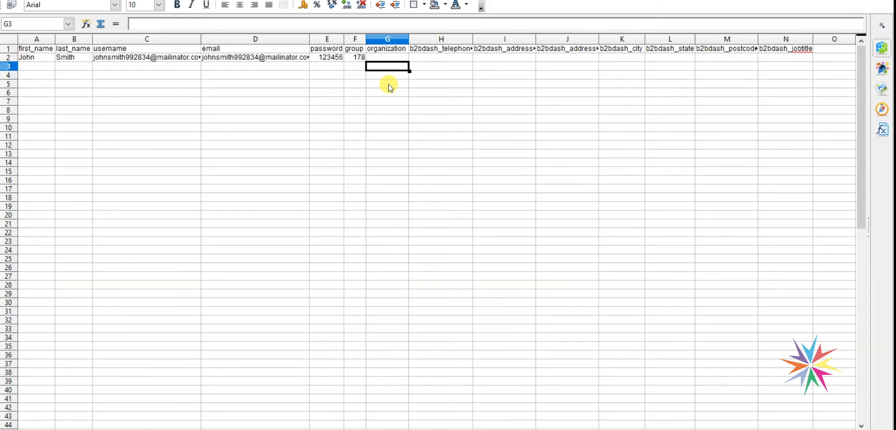
{"action": "left_click", "coordinate": [175, 144]}
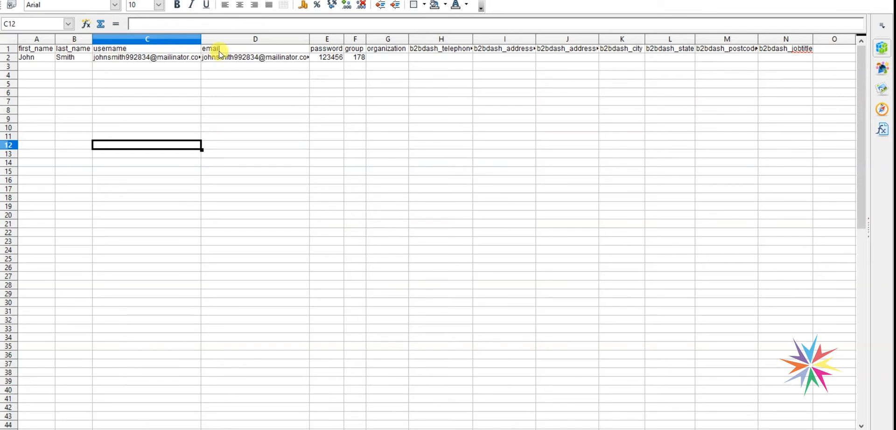
{"action": "left_click", "coordinate": [419, 78]}
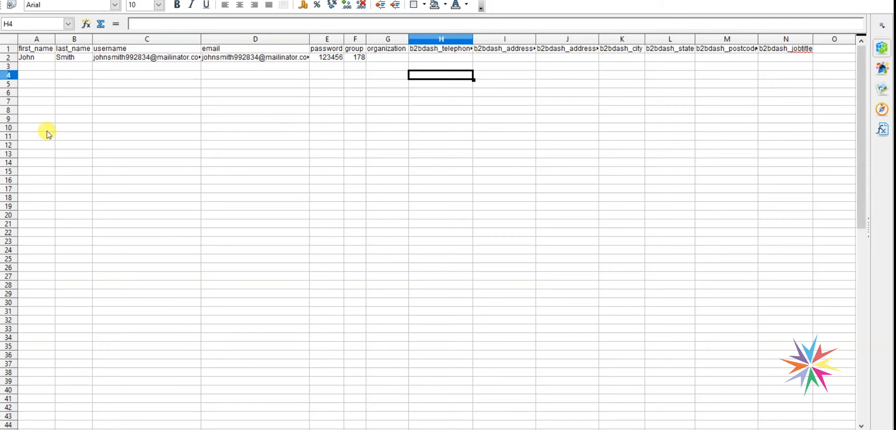
- Examine the sample user's row for the expected name, username, email, password and group entries
{"action": "left_click", "coordinate": [38, 74]}
{"action": "left_click", "coordinate": [34, 57]}
{"action": "left_click", "coordinate": [61, 57]}
{"action": "left_click", "coordinate": [35, 58]}
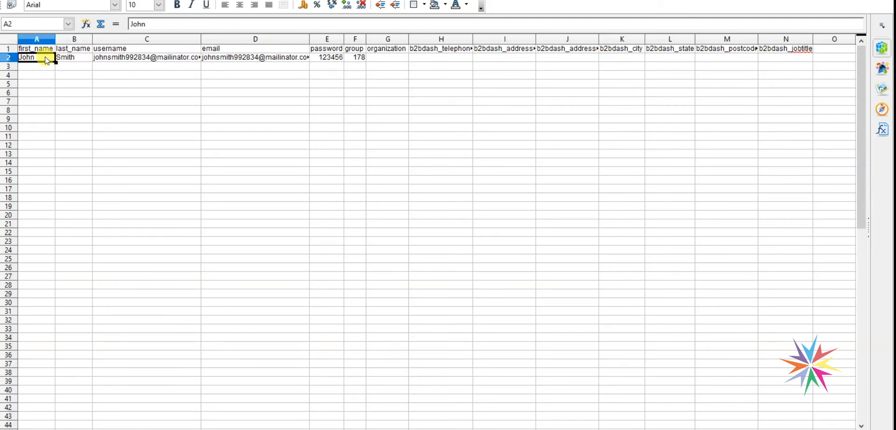
{"action": "left_click", "coordinate": [135, 57]}
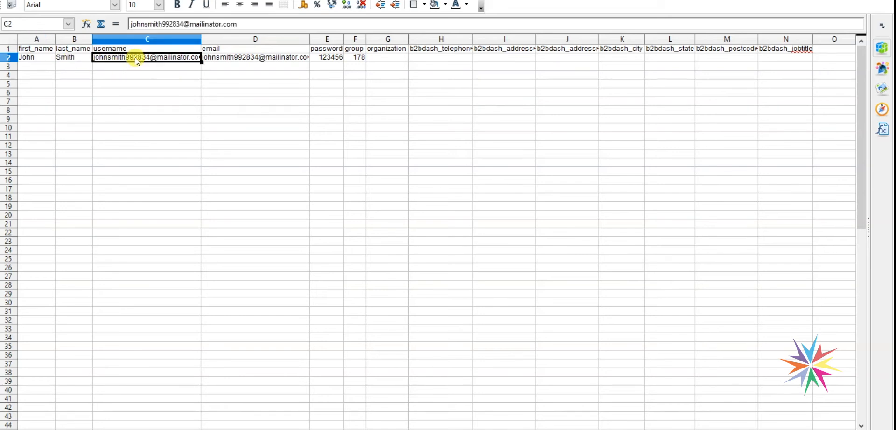
{"action": "left_click", "coordinate": [232, 60]}
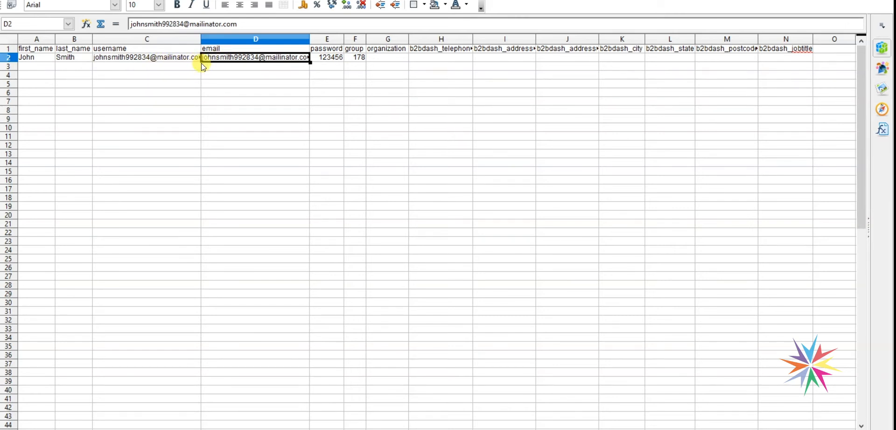
{"action": "left_click", "coordinate": [263, 100]}
{"action": "left_click", "coordinate": [332, 58]}
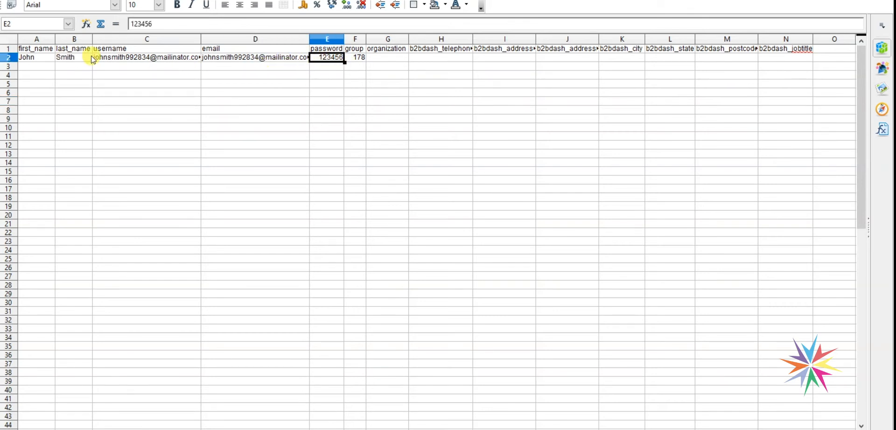
{"action": "left_click", "coordinate": [352, 111]}
{"action": "left_click", "coordinate": [357, 58]}
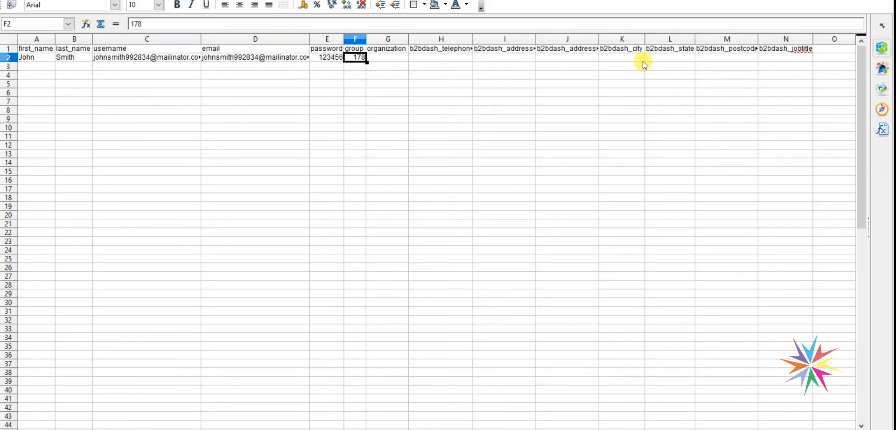
- Check the telephone and first address fields of the sample row, and re-examine its group entry
{"action": "left_click", "coordinate": [441, 60]}
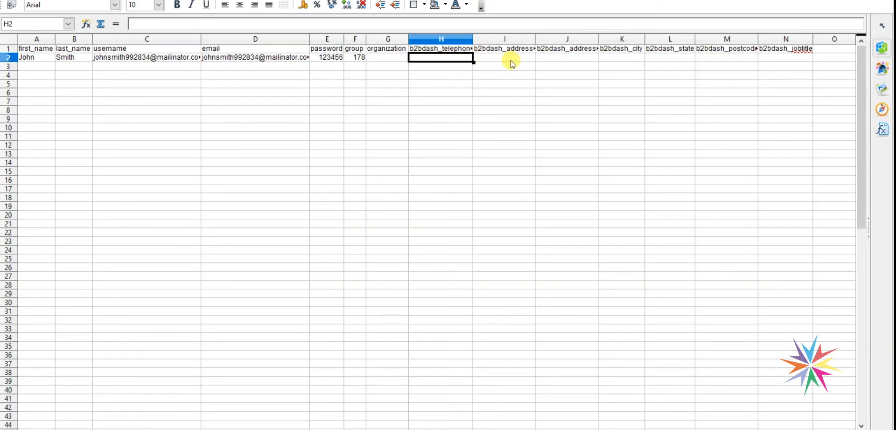
{"action": "left_click", "coordinate": [514, 60]}
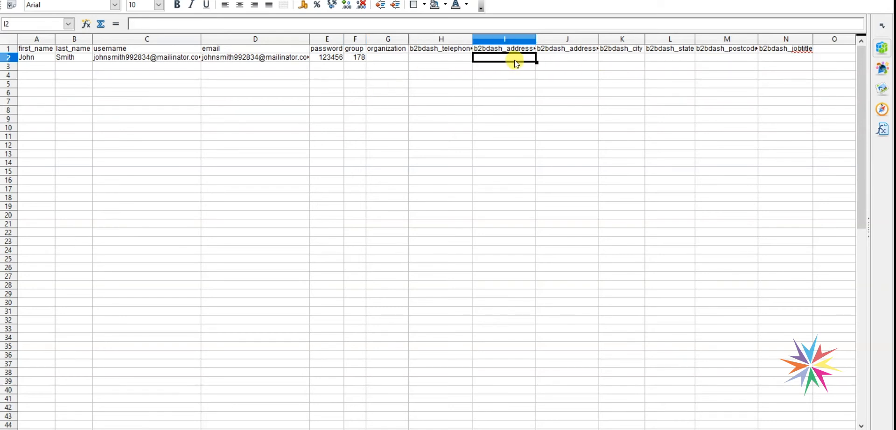
{"action": "left_click", "coordinate": [467, 99]}
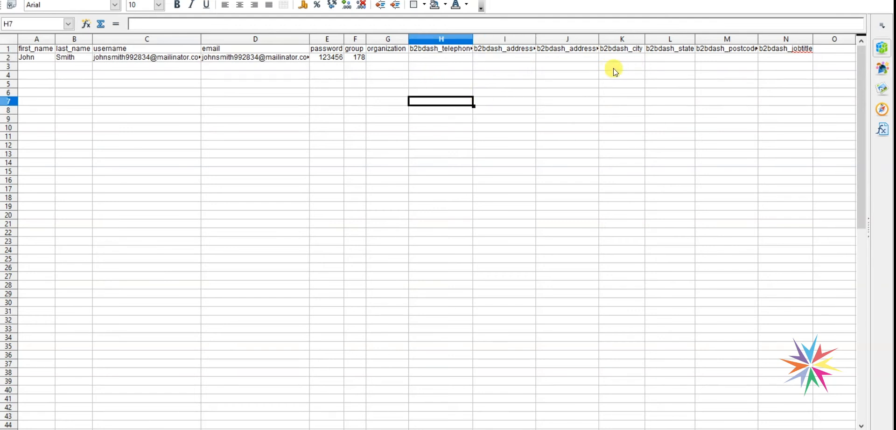
{"action": "left_click", "coordinate": [357, 59]}
{"action": "left_click", "coordinate": [356, 82]}
{"action": "left_click", "coordinate": [360, 60]}
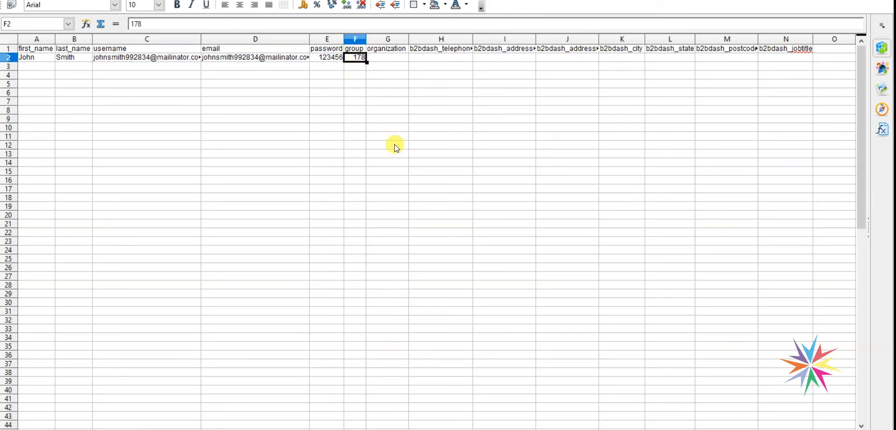
- Switch to the WordPress admin and copy the ID of the Home Tech January 2022 group from the LearnDash groups list
{"action": "key", "text": "alt+Tab"}
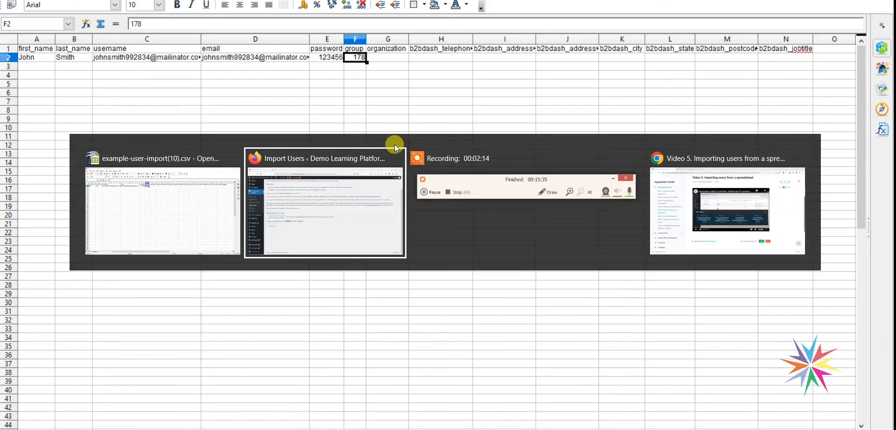
{"action": "left_click", "coordinate": [320, 208]}
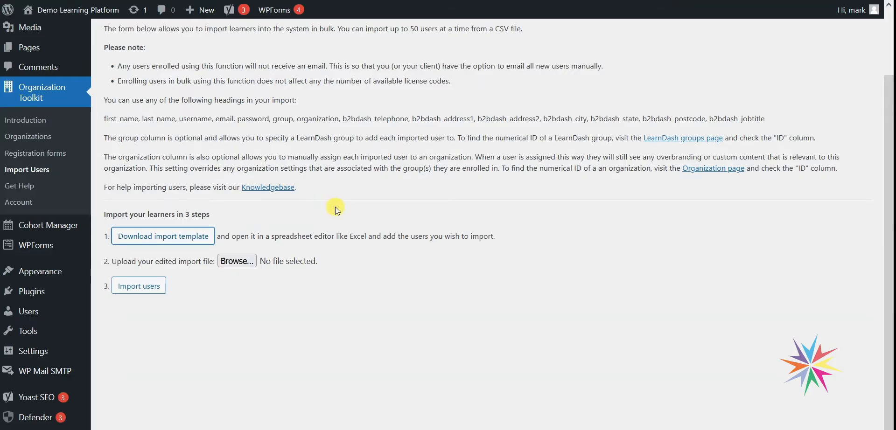
{"action": "scroll", "coordinate": [326, 202], "scroll_direction": "up", "scroll_amount": 3}
{"action": "mouse_move", "coordinate": [59, 61]}
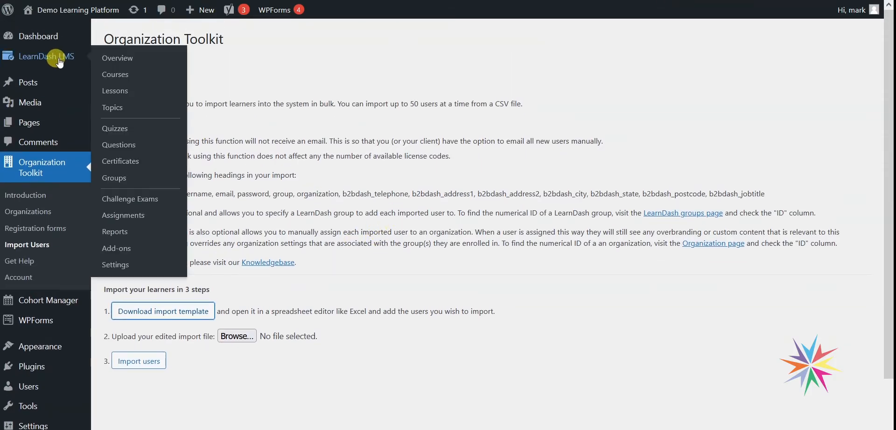
{"action": "left_click", "coordinate": [117, 178]}
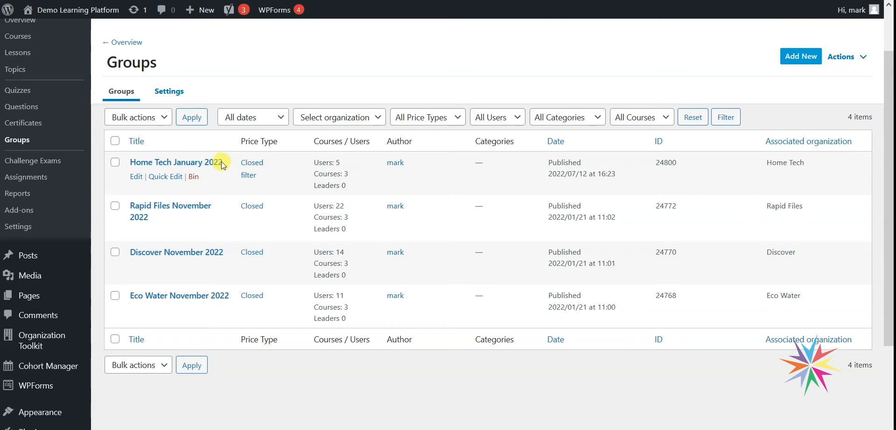
{"action": "left_click_drag", "start_coordinate": [655, 162], "coordinate": [676, 167]}
{"action": "key", "text": "ctrl+c"}
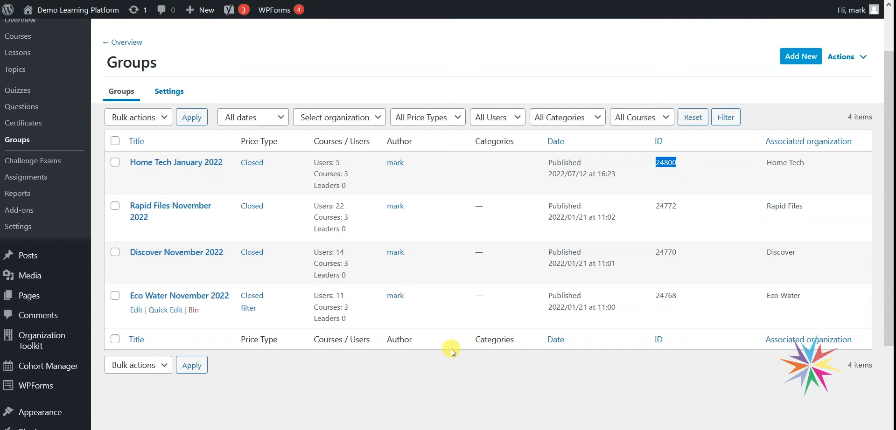
- Back in the OpenOffice spreadsheet, replace the sample user's group value in F2 with the copied ID 24800
{"action": "key", "text": "alt+Tab"}
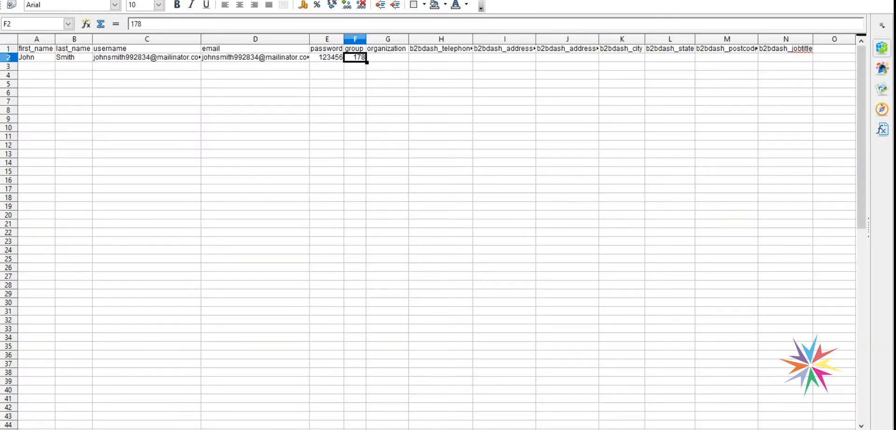
{"action": "left_click", "coordinate": [365, 111]}
{"action": "left_click", "coordinate": [354, 57]}
{"action": "key", "text": "ctrl+v"}
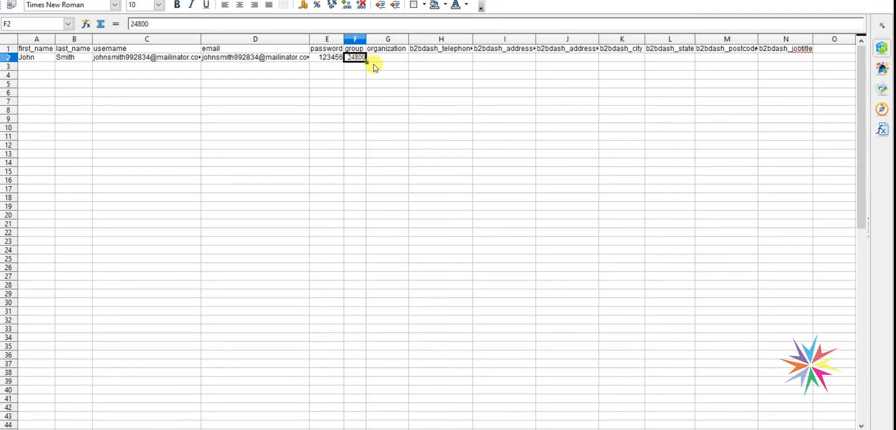
- For the spreadsheet's organization column, look up the Home Tech ID in the Organization Toolkit's organizations list in WordPress
{"action": "left_click", "coordinate": [393, 78]}
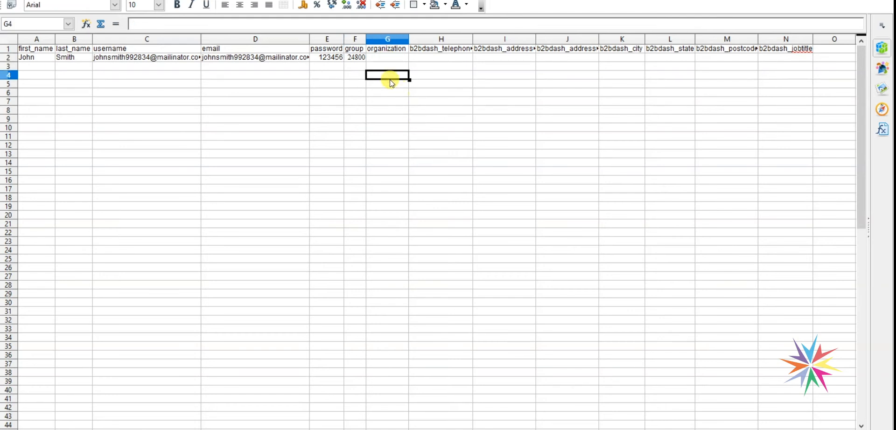
{"action": "left_click", "coordinate": [377, 60]}
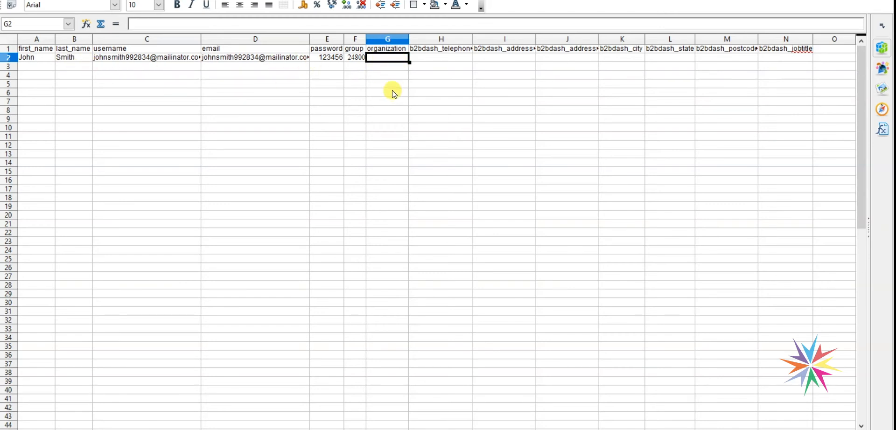
{"action": "key", "text": "alt+Tab"}
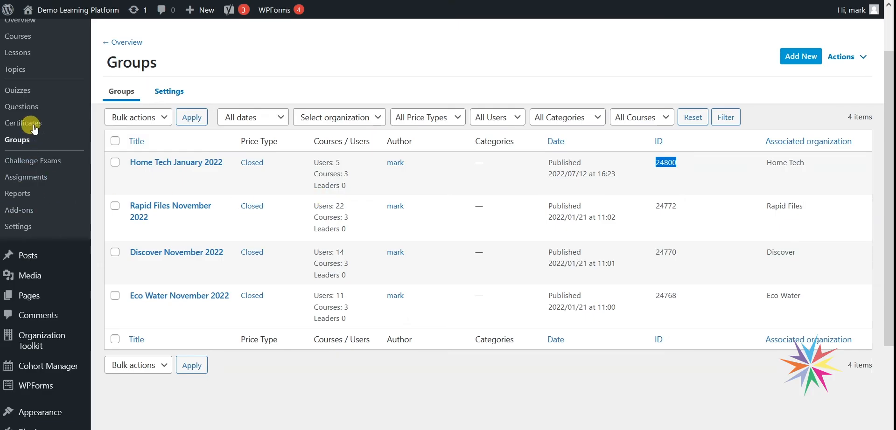
{"action": "scroll", "coordinate": [50, 250], "scroll_direction": "up", "scroll_amount": 5}
{"action": "scroll", "coordinate": [55, 250], "scroll_direction": "down", "scroll_amount": 8}
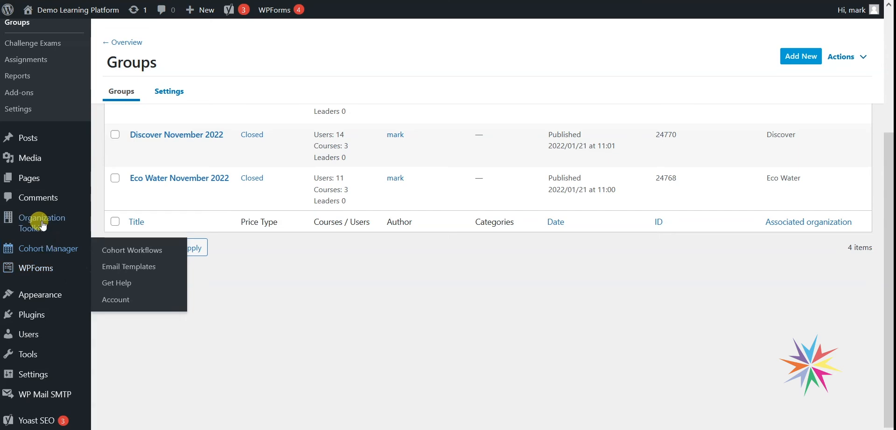
{"action": "mouse_move", "coordinate": [42, 225]}
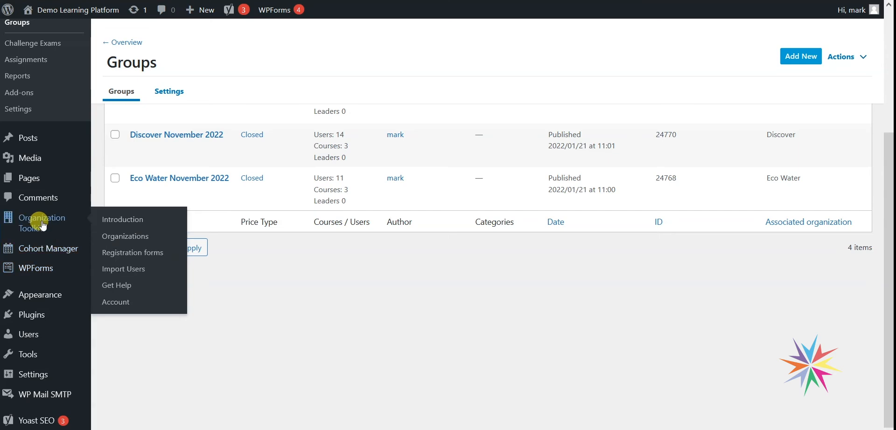
{"action": "left_click", "coordinate": [127, 239]}
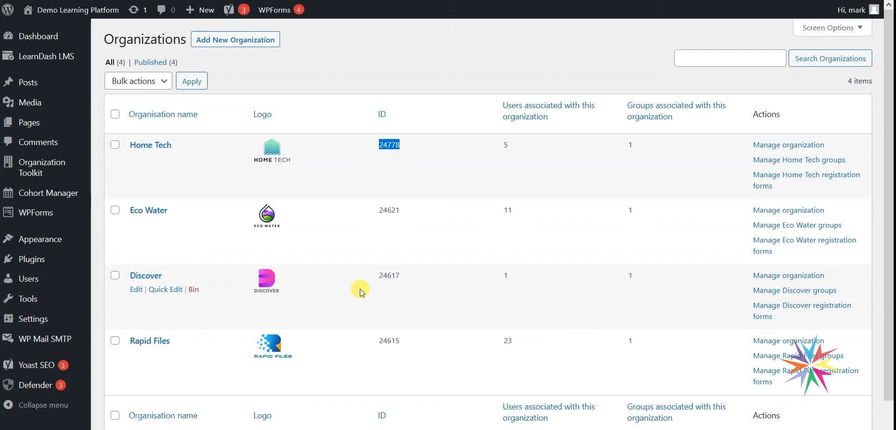
- Return to the OpenOffice spreadsheet and review the sample row's telephone, address and city fields
{"action": "key", "text": "alt+Tab"}
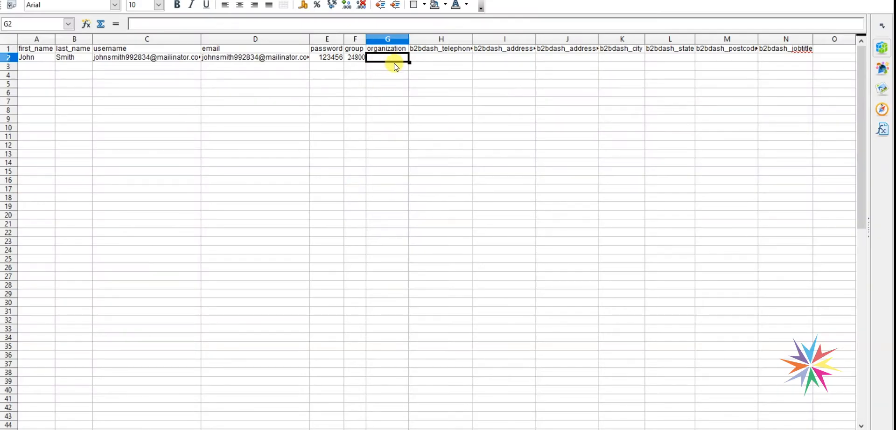
{"action": "left_click", "coordinate": [435, 57]}
{"action": "left_click", "coordinate": [518, 58]}
{"action": "left_click", "coordinate": [566, 59]}
{"action": "left_click", "coordinate": [639, 59]}
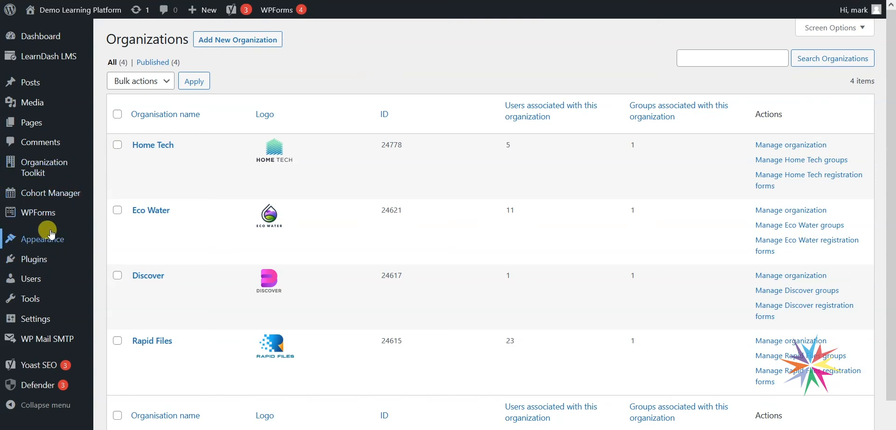
- Open the Organization Toolkit's user import page at its three-step learner import form
{"action": "mouse_move", "coordinate": [47, 170]}
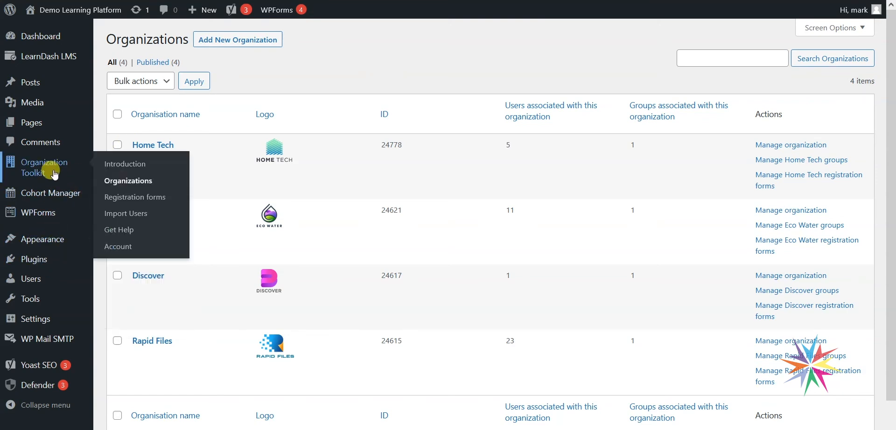
{"action": "left_click", "coordinate": [126, 213]}
{"action": "scroll", "coordinate": [418, 312], "scroll_direction": "down", "scroll_amount": 3}
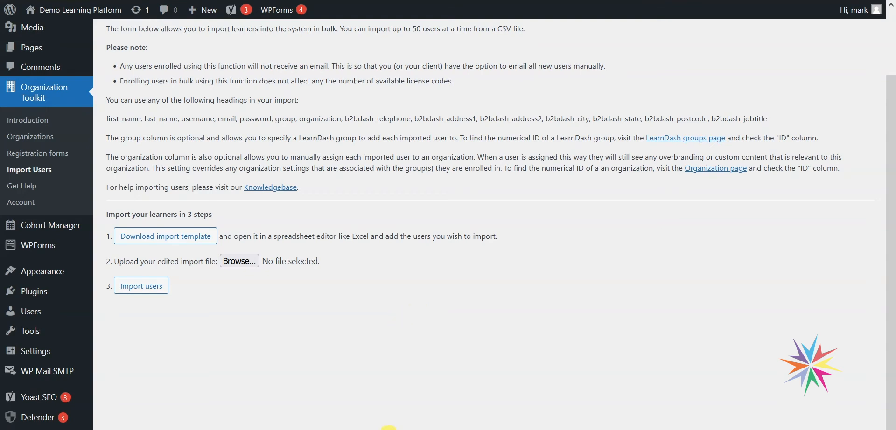
- Switch to the example-import.csv spreadsheet in OpenOffice Calc and review all user rows, including the group ID column
{"action": "key", "text": "alt+Tab"}
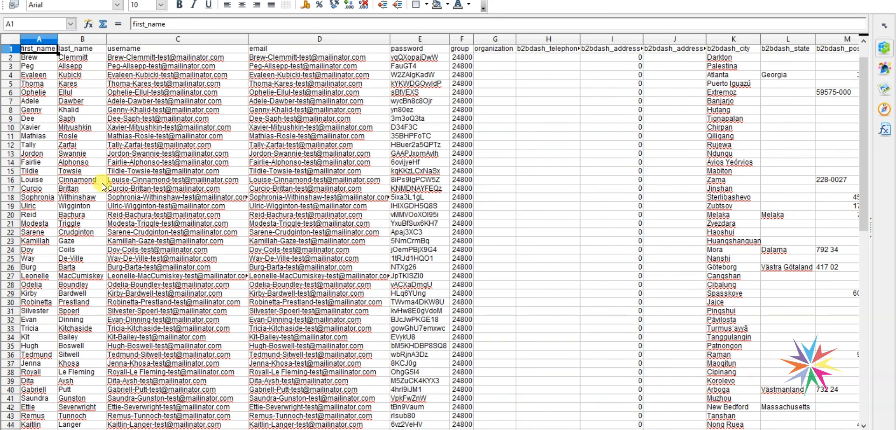
{"action": "scroll", "coordinate": [182, 182], "scroll_direction": "down", "scroll_amount": 7}
{"action": "scroll", "coordinate": [240, 194], "scroll_direction": "up", "scroll_amount": 7}
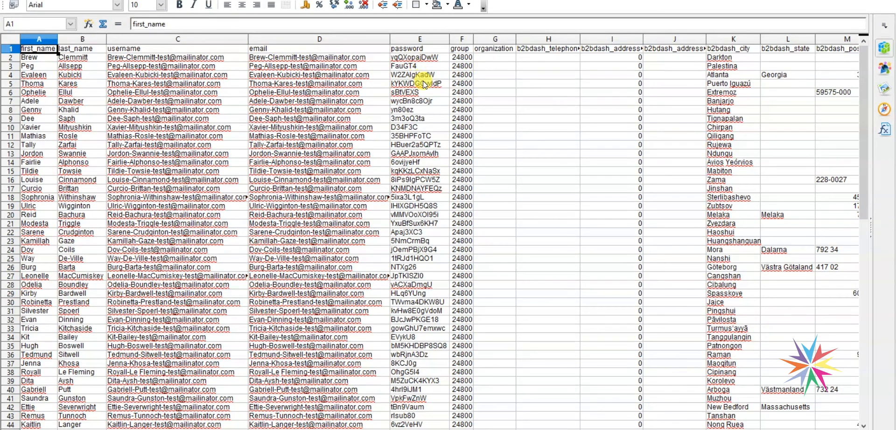
{"action": "left_click", "coordinate": [461, 59]}
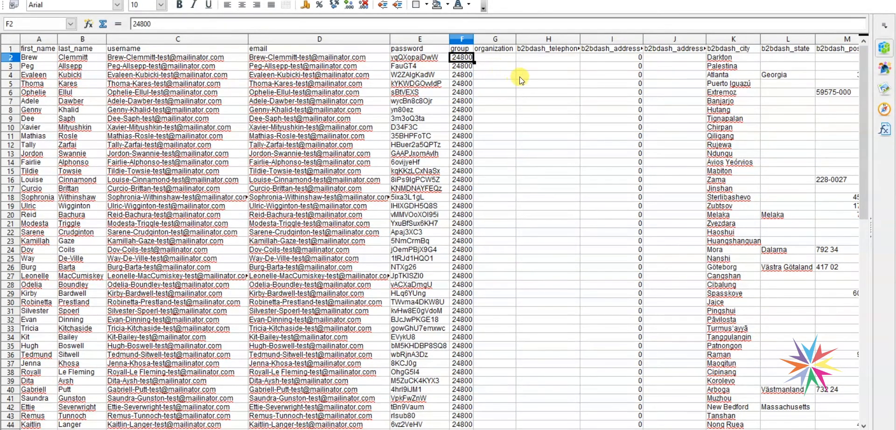
{"action": "scroll", "coordinate": [500, 264], "scroll_direction": "down", "scroll_amount": 6}
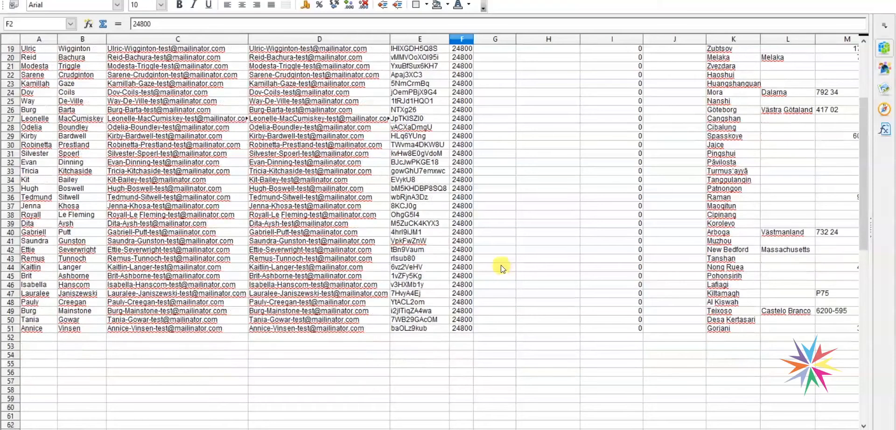
{"action": "scroll", "coordinate": [497, 140], "scroll_direction": "up", "scroll_amount": 5}
{"action": "scroll", "coordinate": [515, 131], "scroll_direction": "up", "scroll_amount": 1}
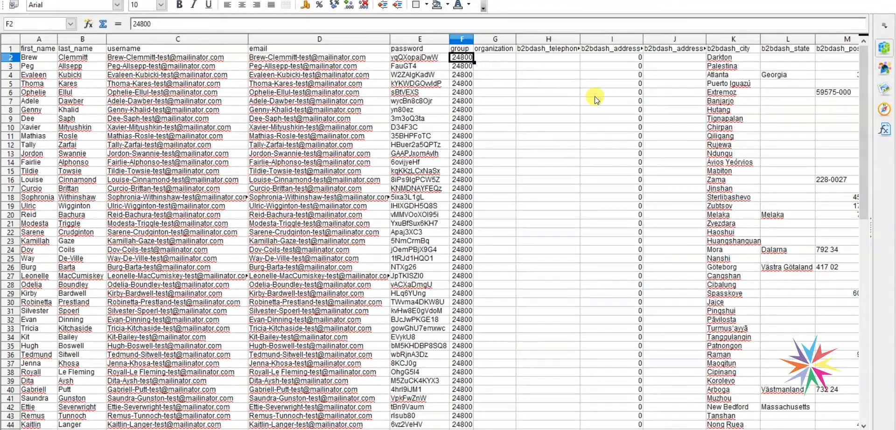
{"action": "left_click_drag", "start_coordinate": [446, 429], "coordinate": [471, 429]}
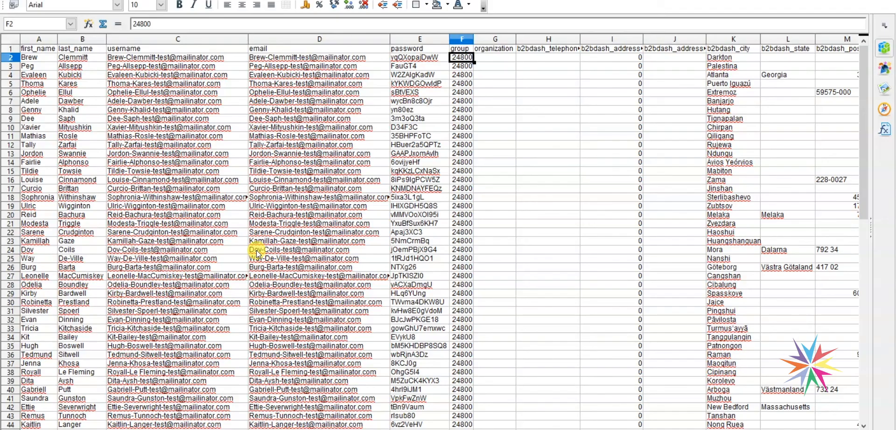
- Return to the WordPress import page, select example-import.csv as the edited import file and import the users
{"action": "key", "text": "alt+Tab"}
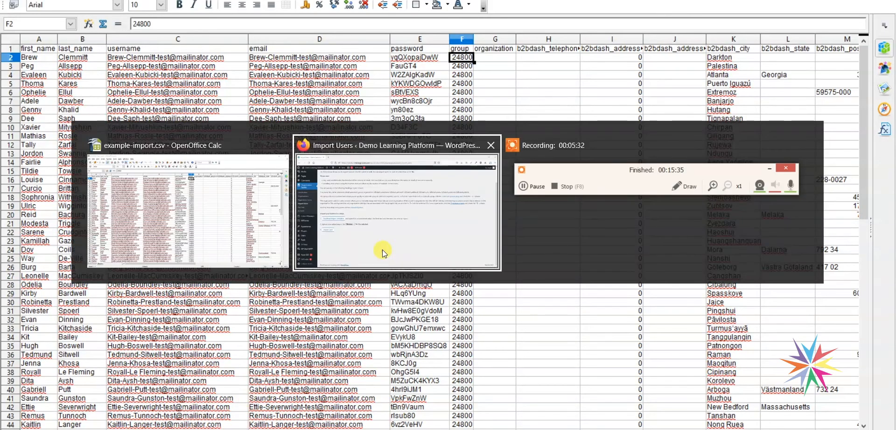
{"action": "left_click", "coordinate": [239, 264]}
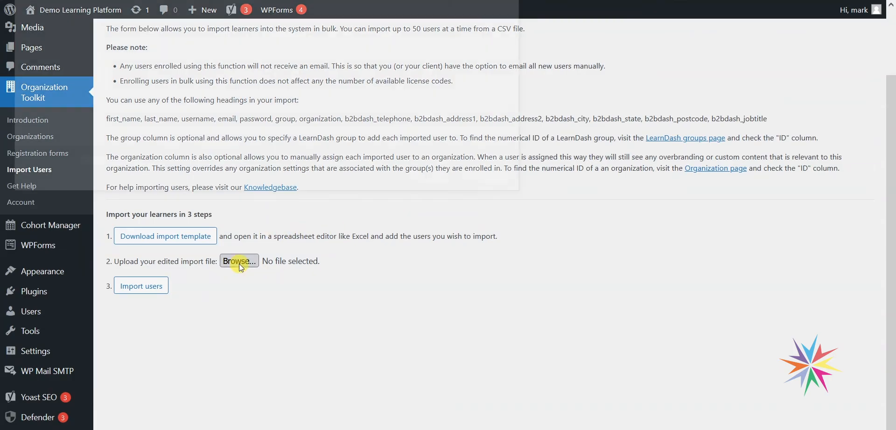
{"action": "double_click", "coordinate": [433, 44]}
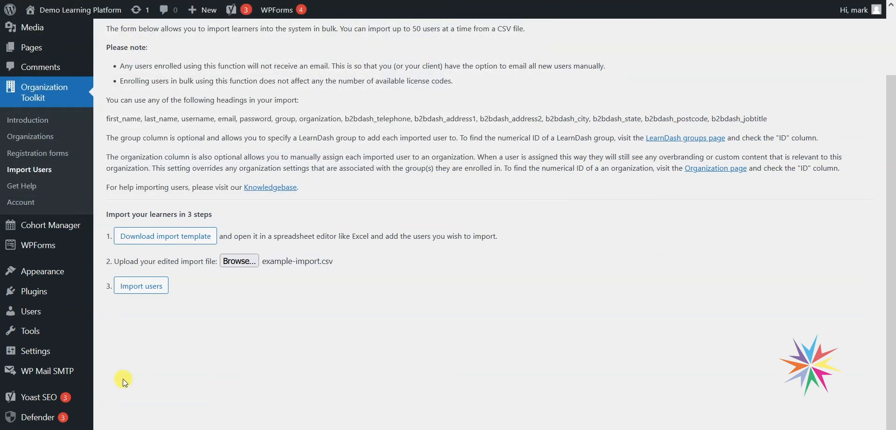
{"action": "left_click", "coordinate": [137, 293]}
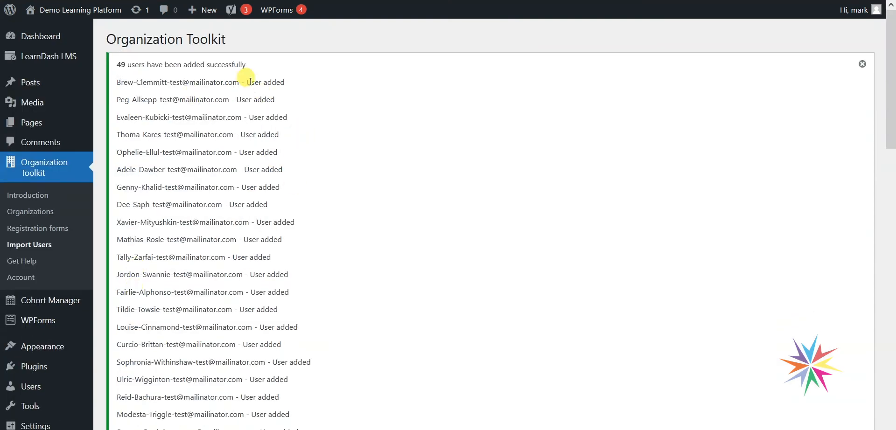
- Review the import report for the users that were added and any that failed to import
{"action": "scroll", "coordinate": [232, 134], "scroll_direction": "down", "scroll_amount": 14}
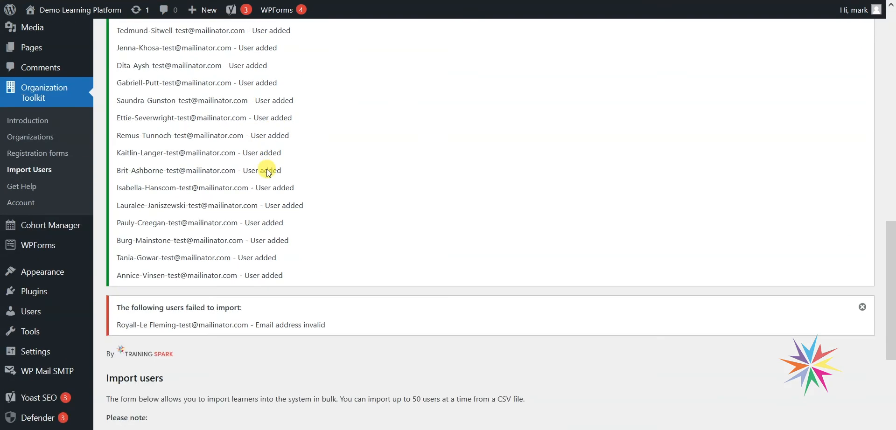
{"action": "scroll", "coordinate": [268, 171], "scroll_direction": "down", "scroll_amount": 3}
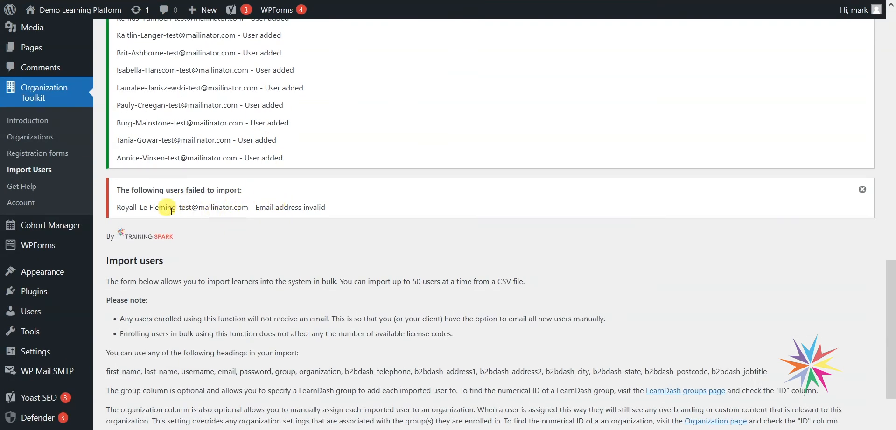
{"action": "scroll", "coordinate": [301, 186], "scroll_direction": "up", "scroll_amount": 15}
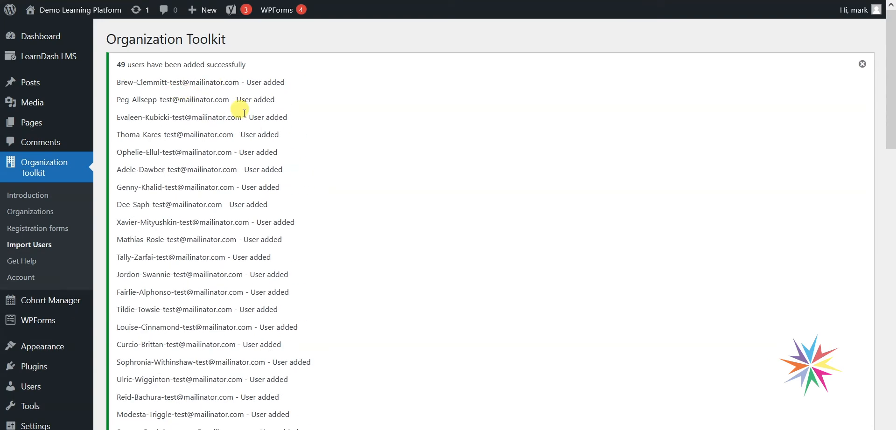
{"action": "scroll", "coordinate": [254, 138], "scroll_direction": "down", "scroll_amount": 11}
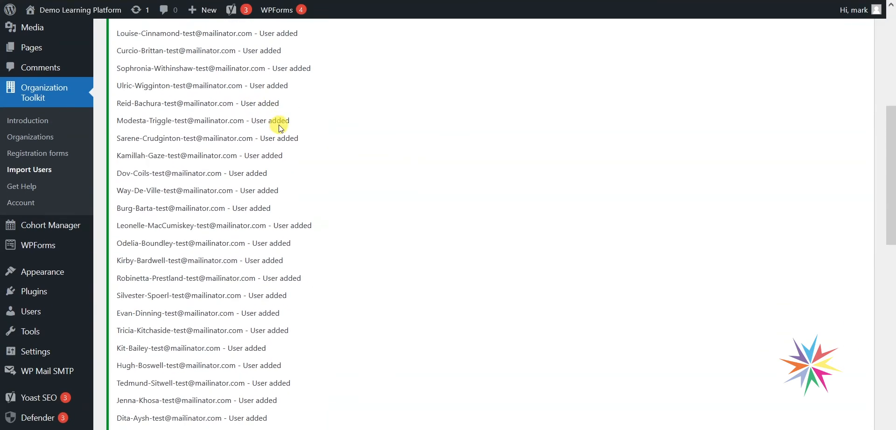
{"action": "scroll", "coordinate": [279, 134], "scroll_direction": "down", "scroll_amount": 6}
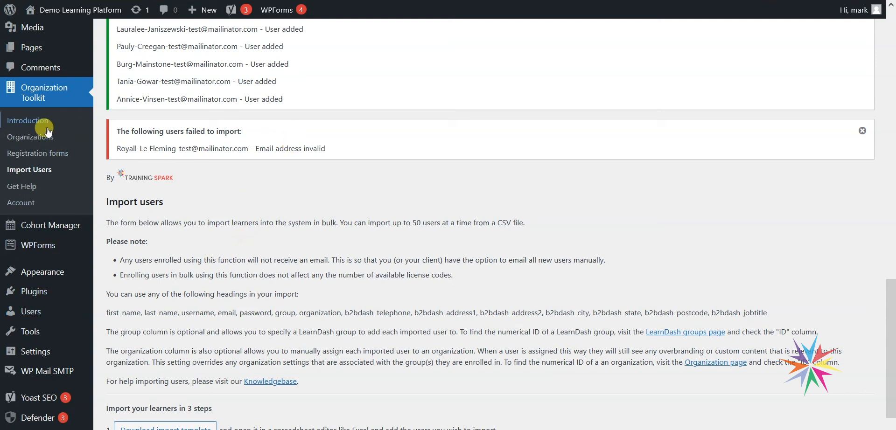
- Check the number of users in the Home Tech January 2022 group in the LearnDash groups list
{"action": "scroll", "coordinate": [70, 145], "scroll_direction": "up", "scroll_amount": 4}
{"action": "mouse_move", "coordinate": [55, 60]}
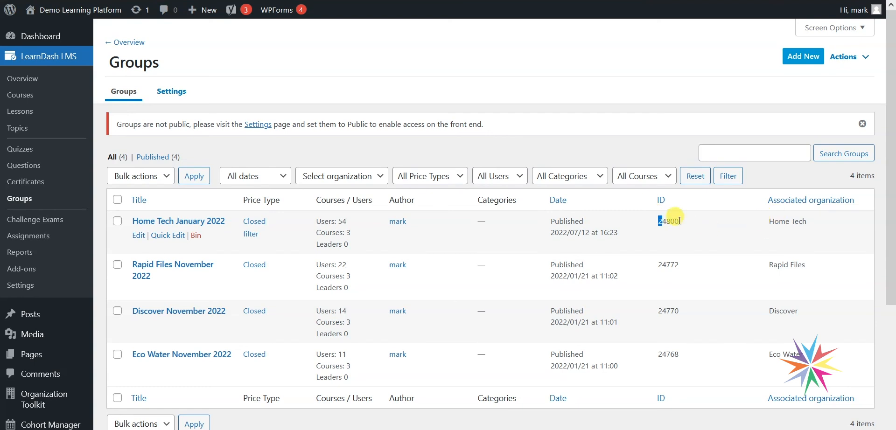
{"action": "left_click", "coordinate": [352, 223]}
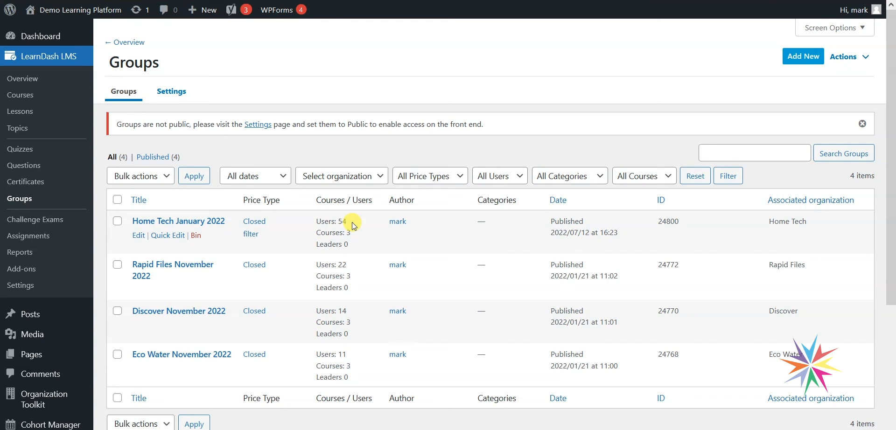